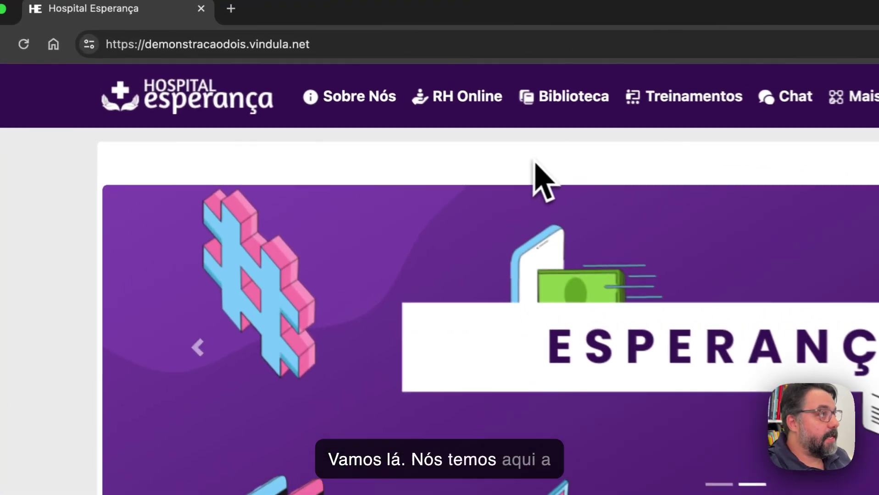
Open the Comercial folder in the Biblioteca's document centre
left_click(568, 105)
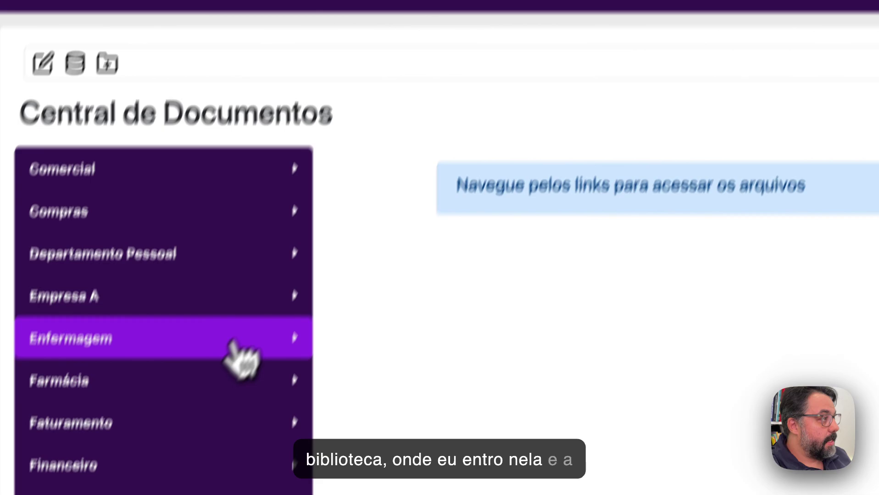
scroll(241, 477, "down", 2)
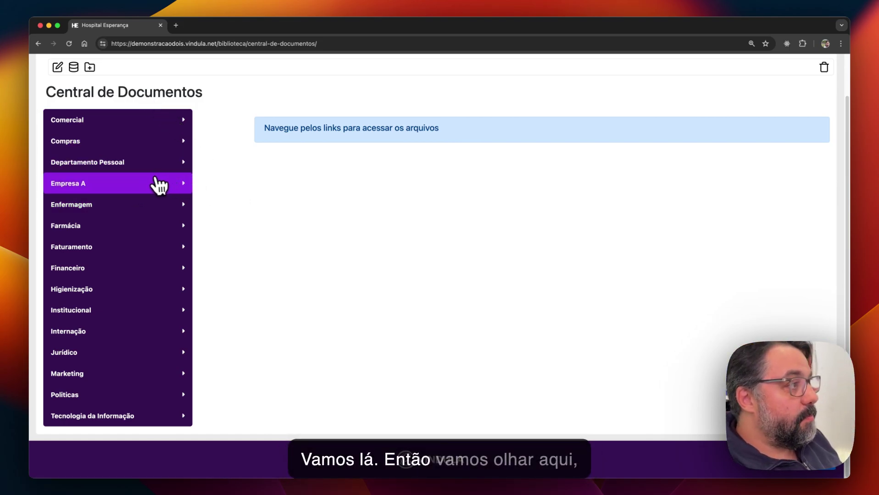
scroll(172, 232, "up", 2)
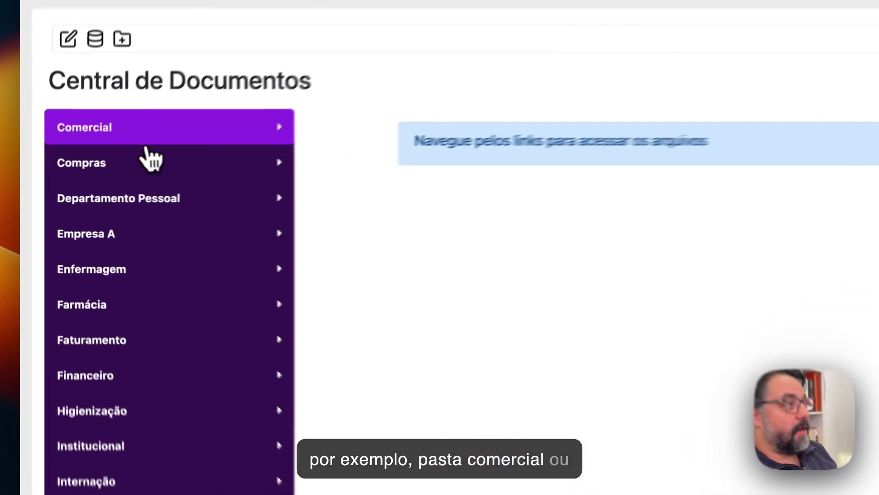
left_click(144, 141)
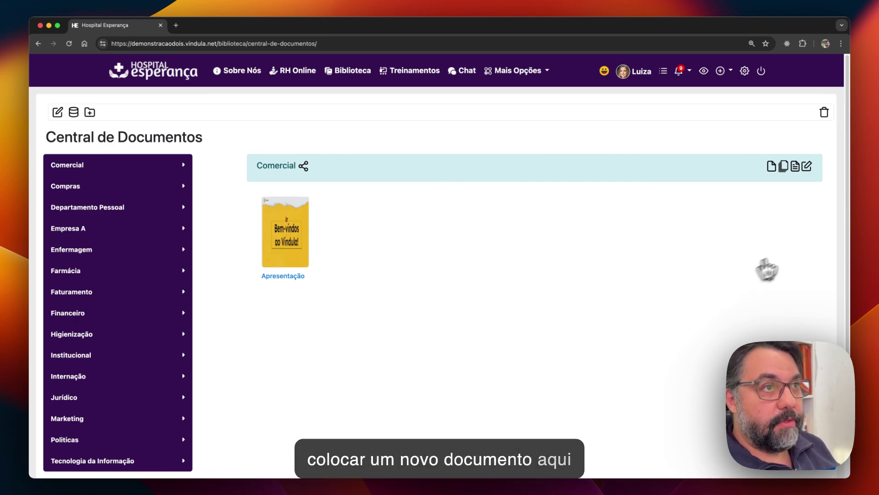
Start a new file in the Comercial folder, title it Apresentação Vindula and attach 01. Primeira reunião.pdf
left_click(772, 169)
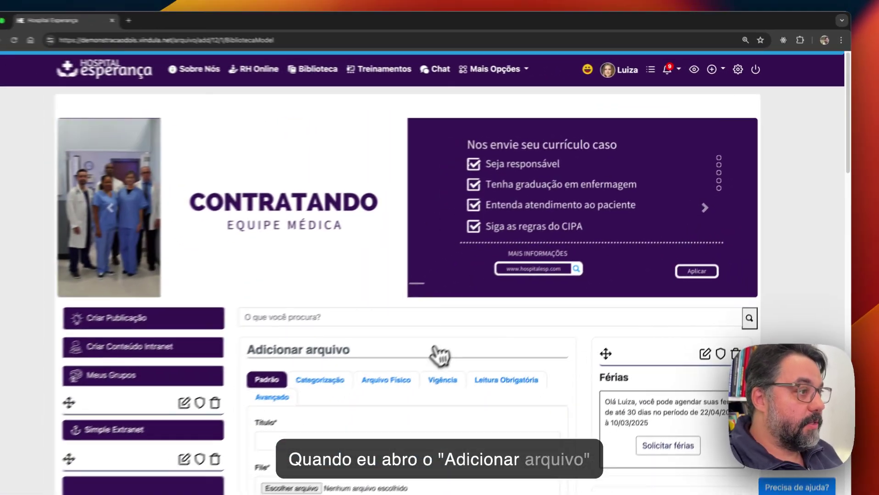
scroll(440, 357, "down", 2)
left_click(379, 346)
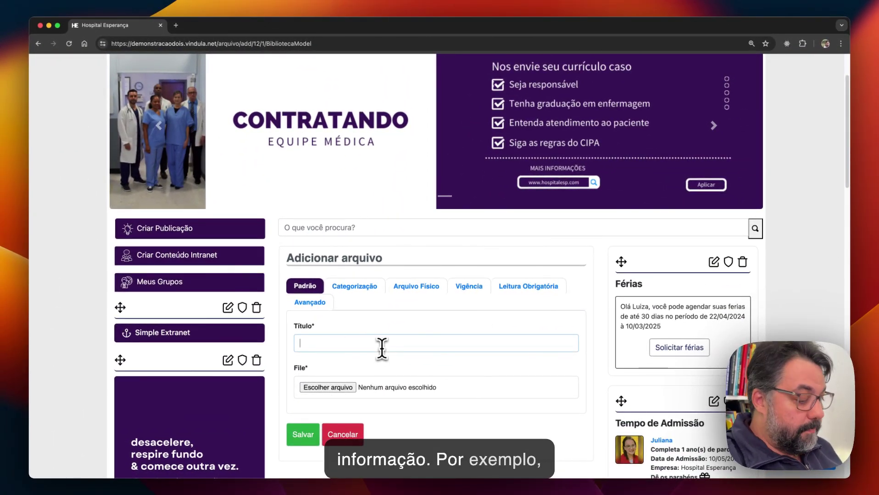
type("Apresentaç")
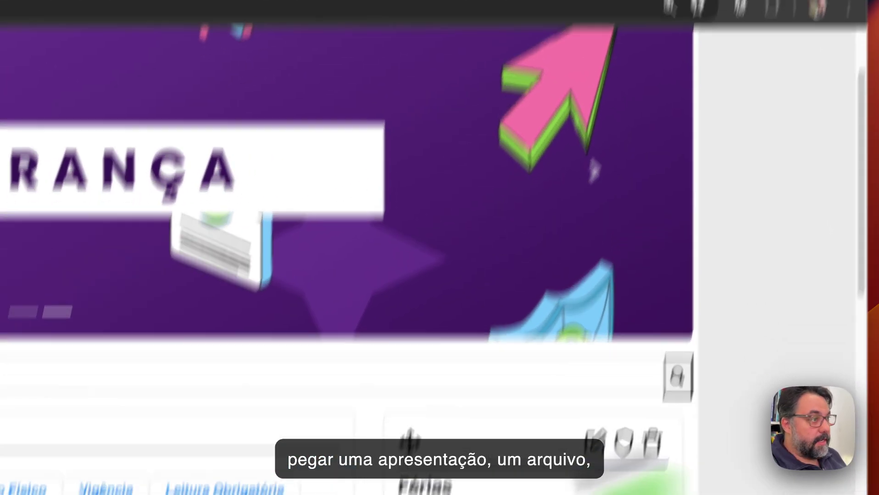
left_click_drag(872, 248, 257, 357)
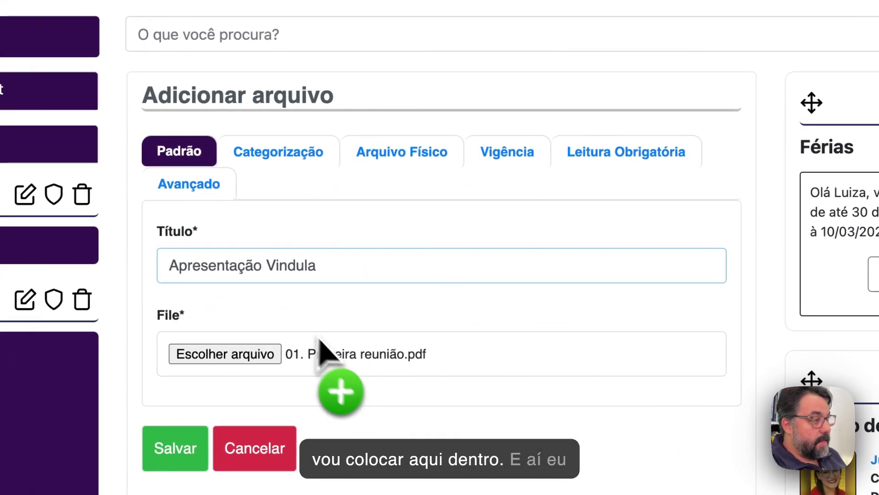
Examine the new file's categorization fields, from storage location, unit and company to code, version, document type and physical copy
left_click(263, 153)
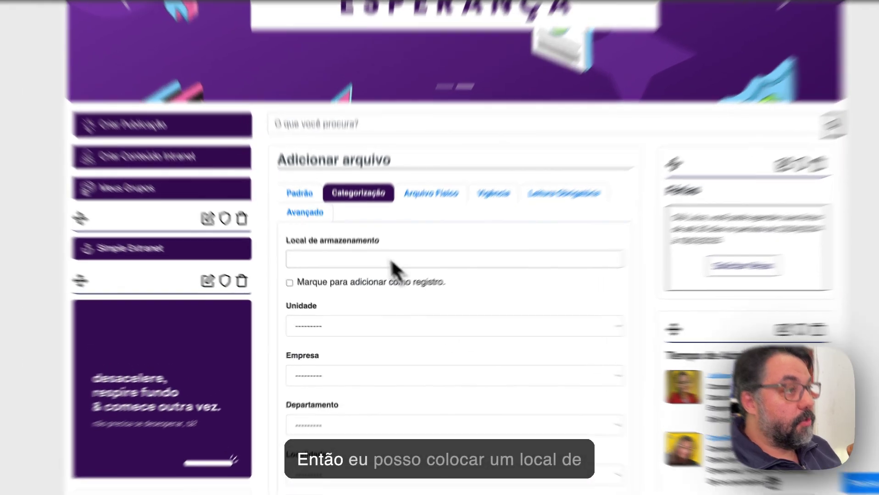
left_click(391, 270)
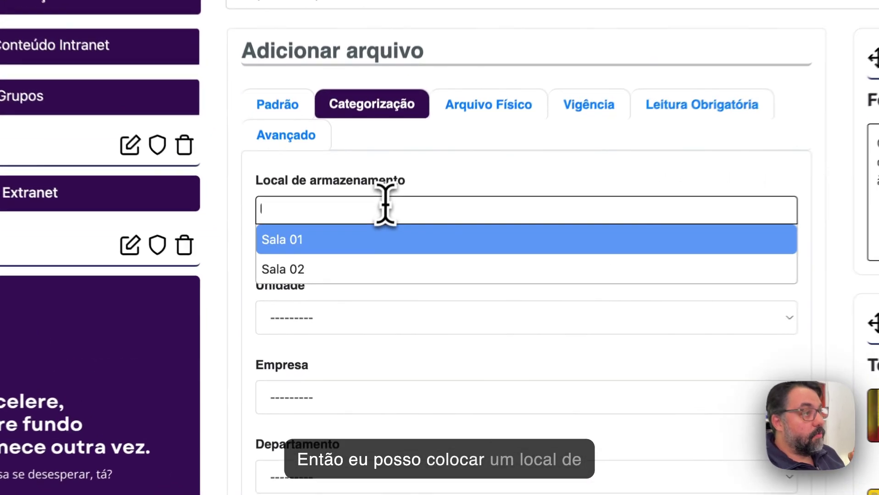
left_click(486, 179)
scroll(469, 289, "down", 2)
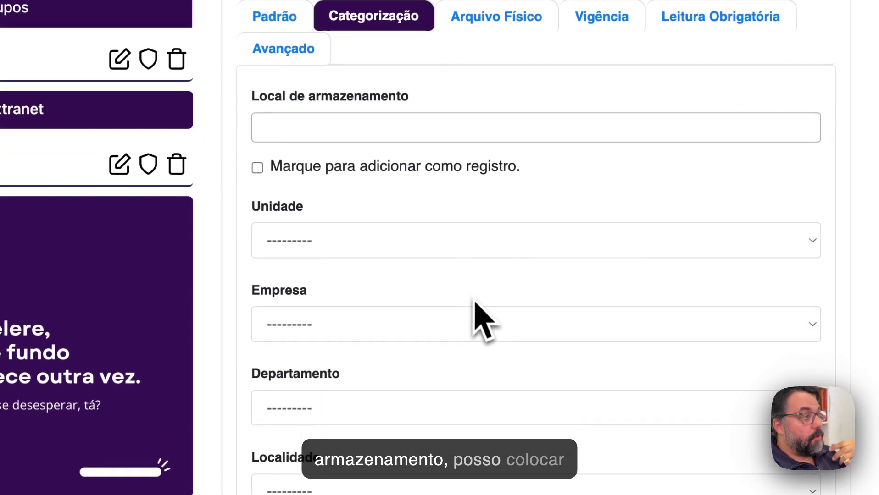
scroll(466, 272, "down", 6)
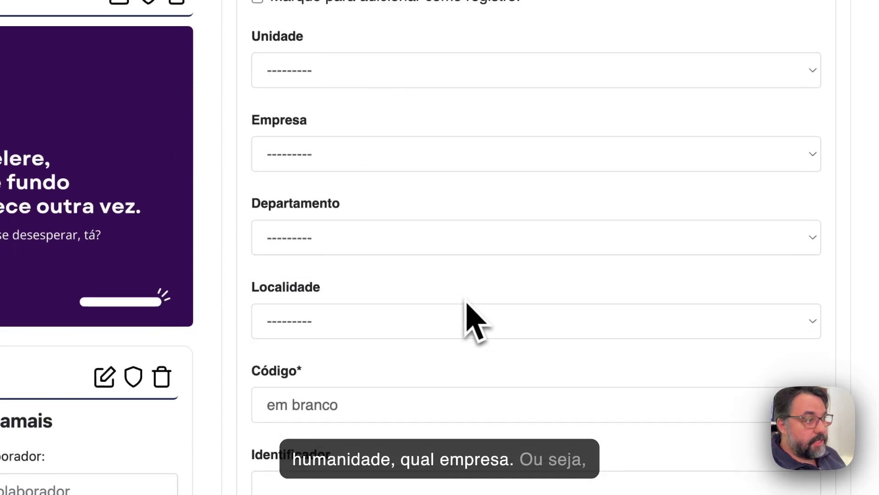
left_click(449, 255)
left_click(452, 253)
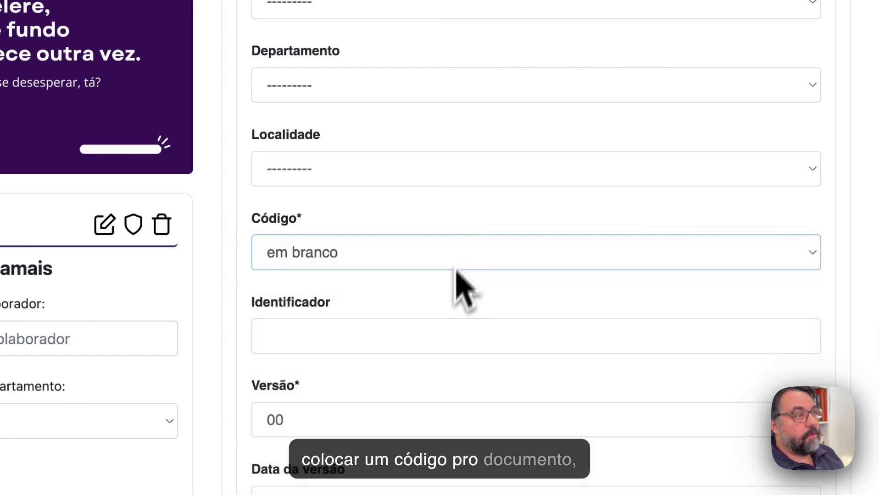
scroll(457, 345, "down", 5)
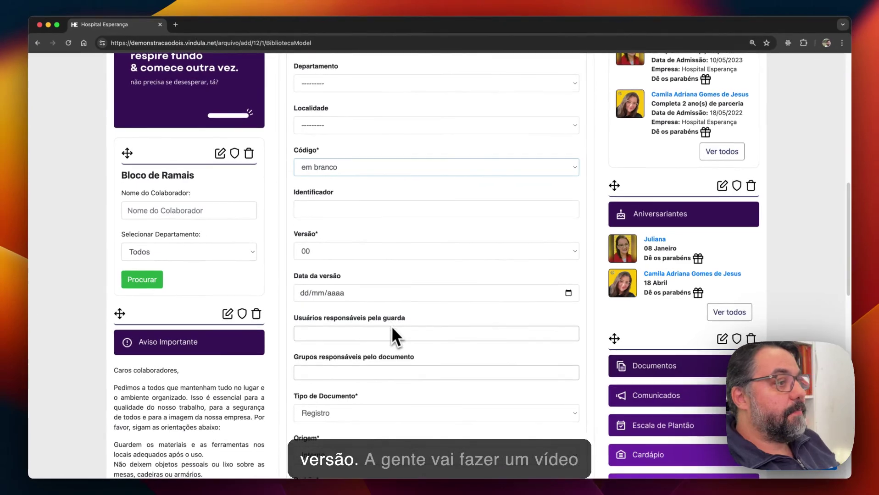
scroll(461, 341, "down", 3)
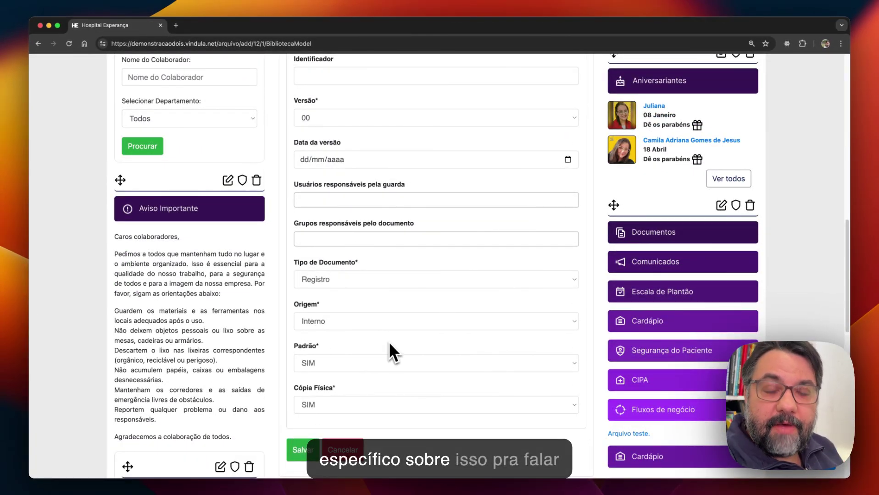
scroll(389, 341, "up", 5)
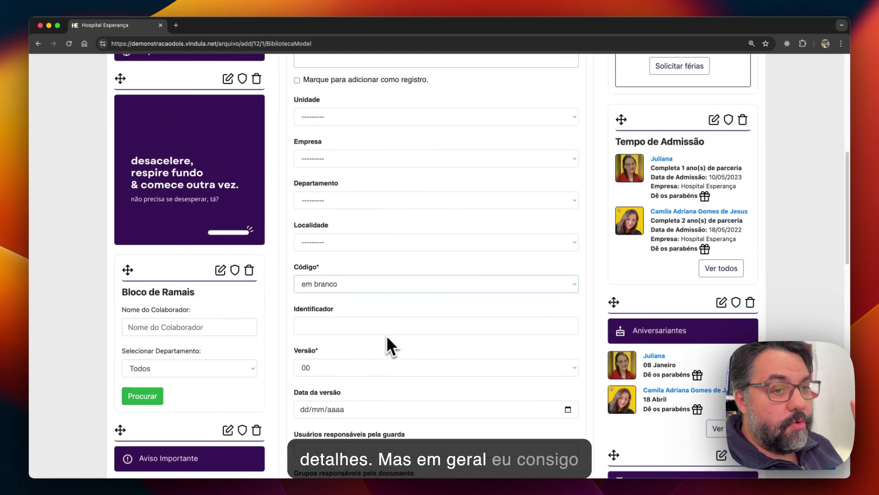
scroll(387, 336, "up", 5)
scroll(388, 335, "up", 2)
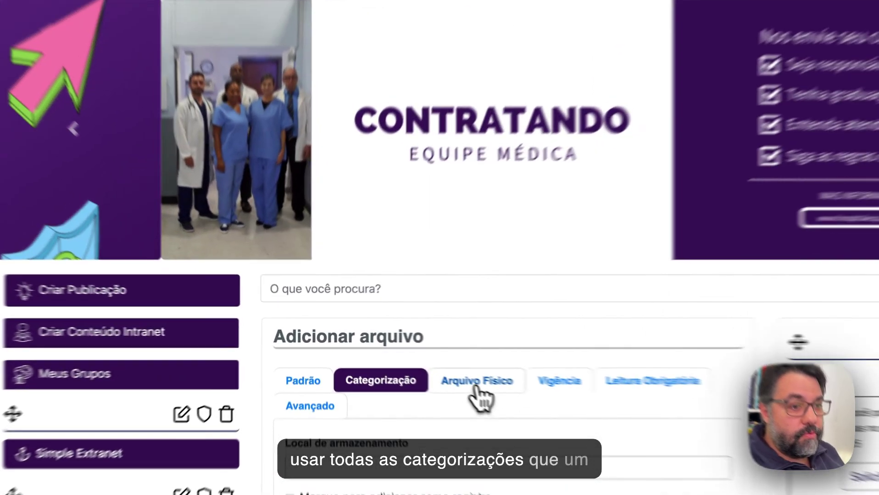
Examine the new file's physical archive settings, including its code
left_click(417, 362)
scroll(523, 413, "down", 5)
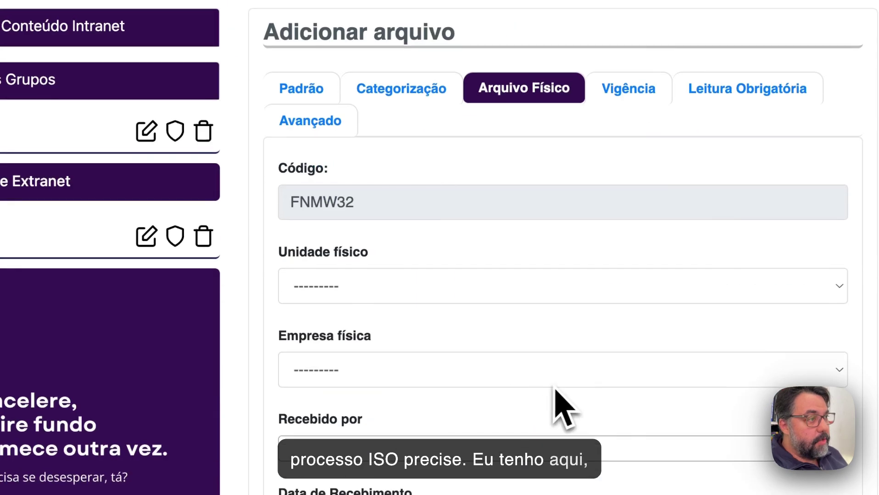
left_click_drag(369, 215, 294, 212)
left_click(361, 222)
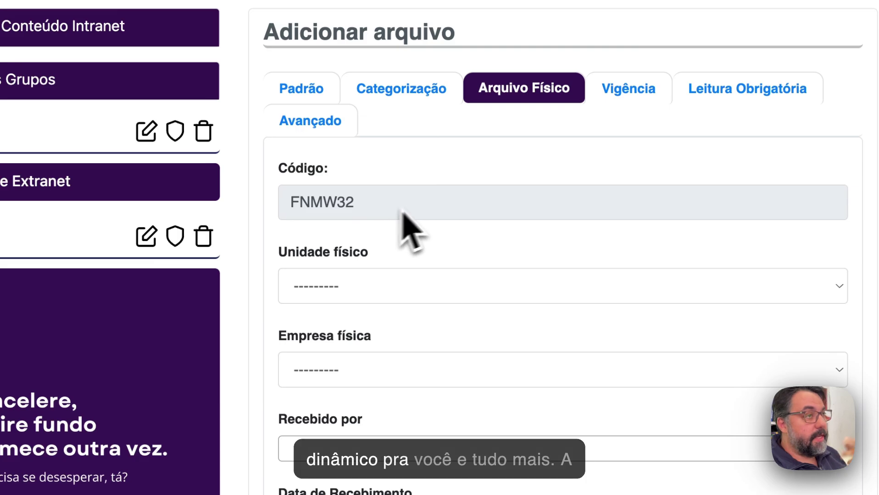
Enable the validity mechanism for the document and set its end date to 29/05/2099
left_click(605, 126)
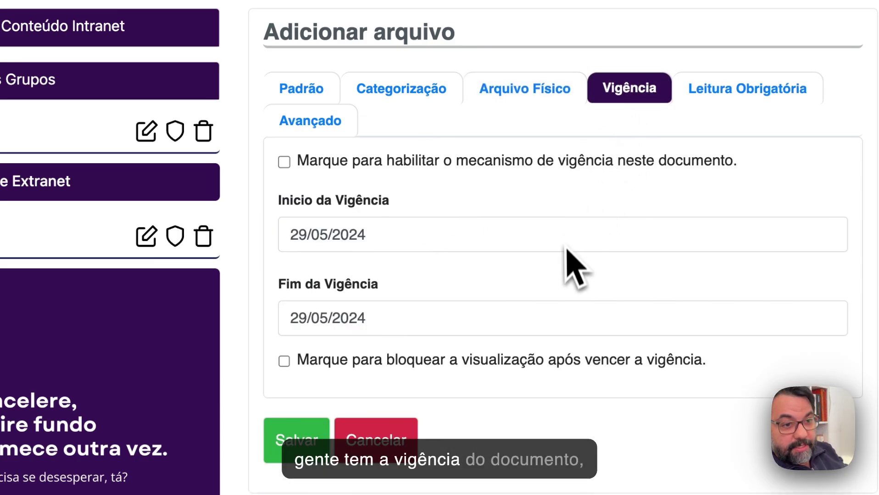
left_click(284, 162)
left_click(408, 315)
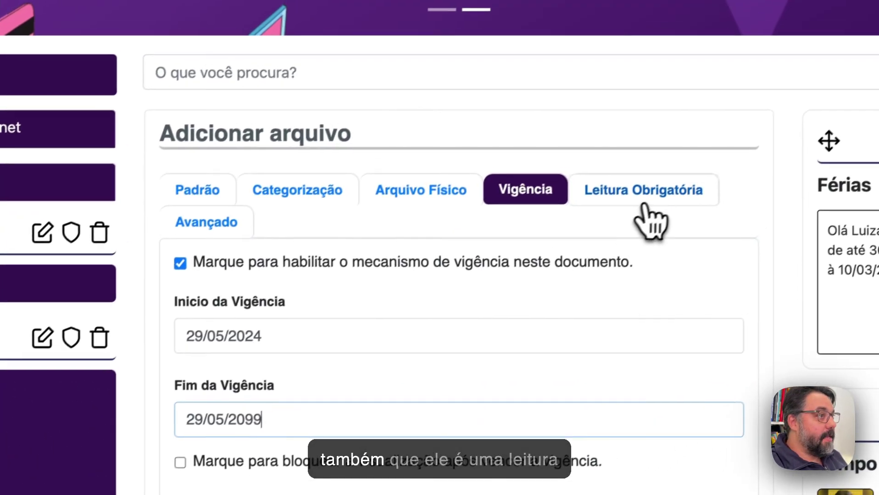
Activate mandatory reading for the file with start date 01/05/2024 and end date 29/05/2099, and save the file
left_click(753, 94)
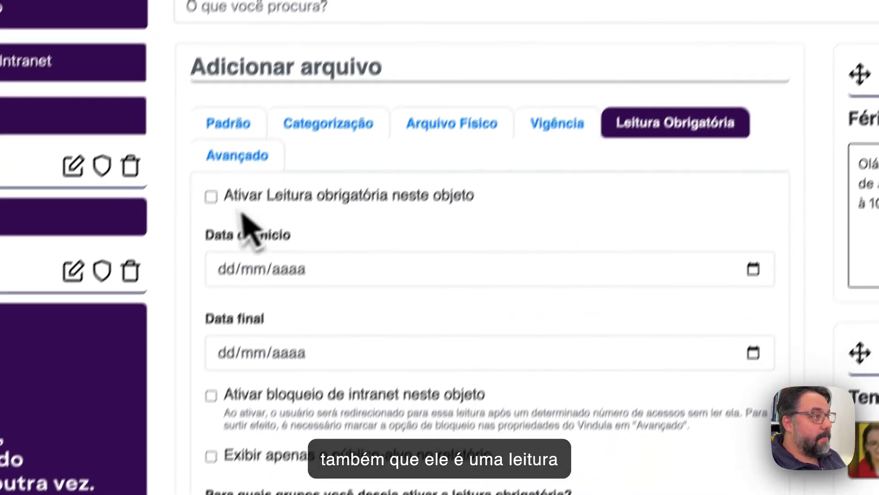
left_click(170, 272)
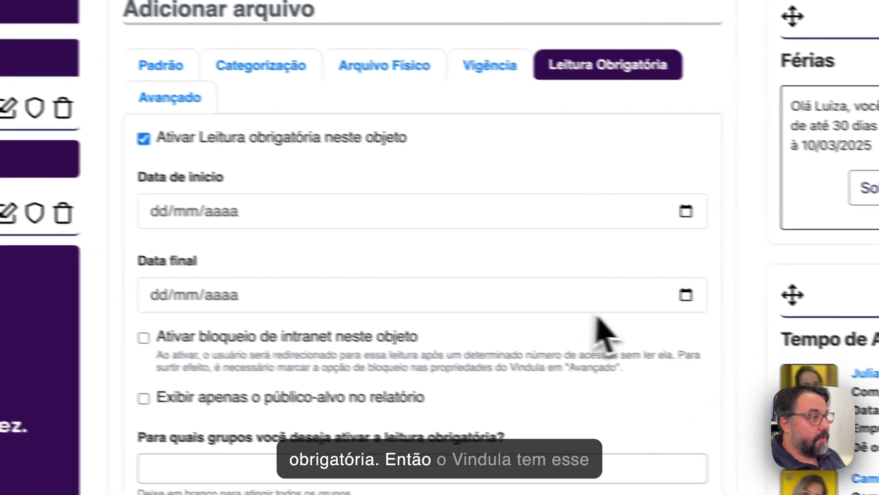
left_click(776, 229)
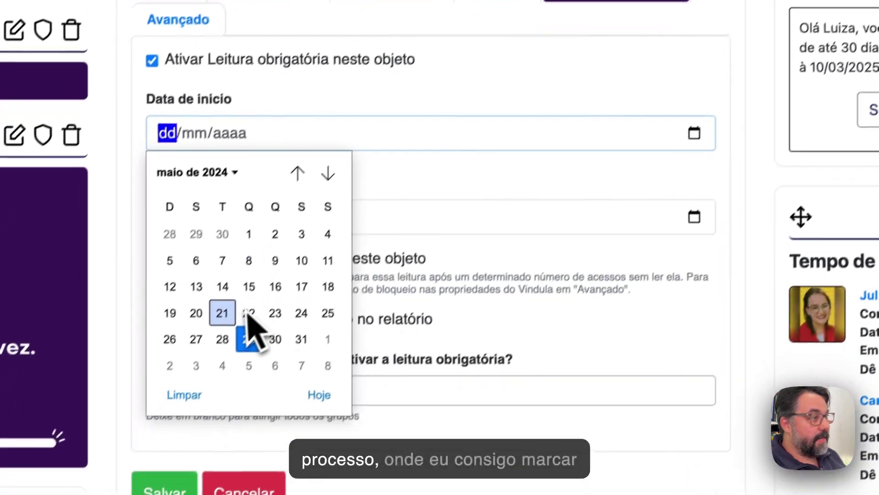
left_click(193, 303)
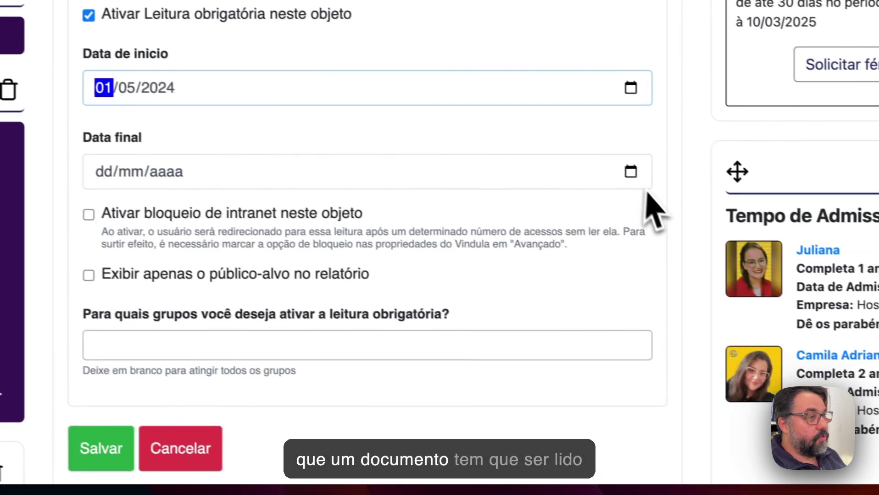
left_click(708, 199)
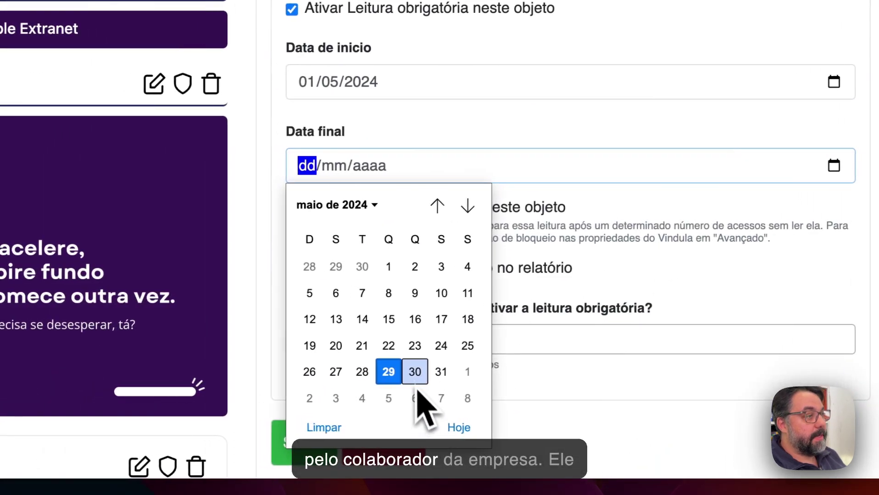
left_click(377, 372)
left_click(375, 179)
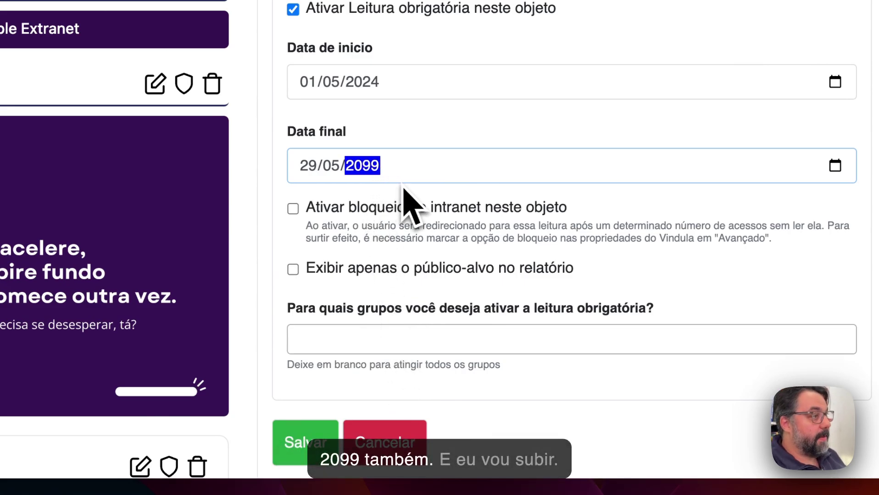
left_click(312, 447)
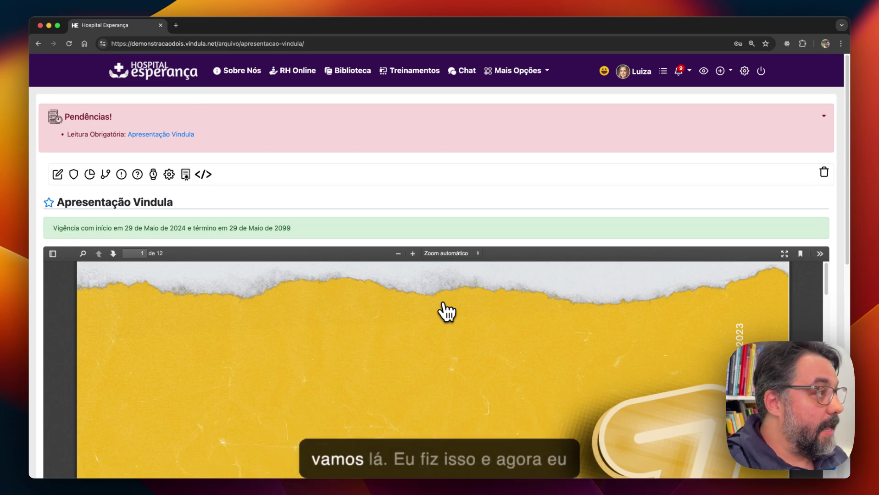
Acknowledge the mandatory reading below the Apresentação Vindula document and like the document
scroll(628, 205, "down", 1)
scroll(629, 211, "down", 2)
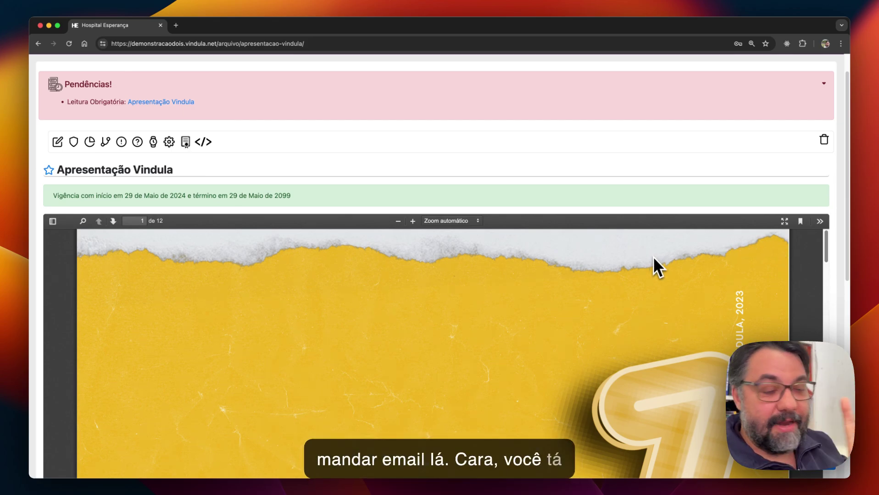
scroll(656, 262, "down", 10)
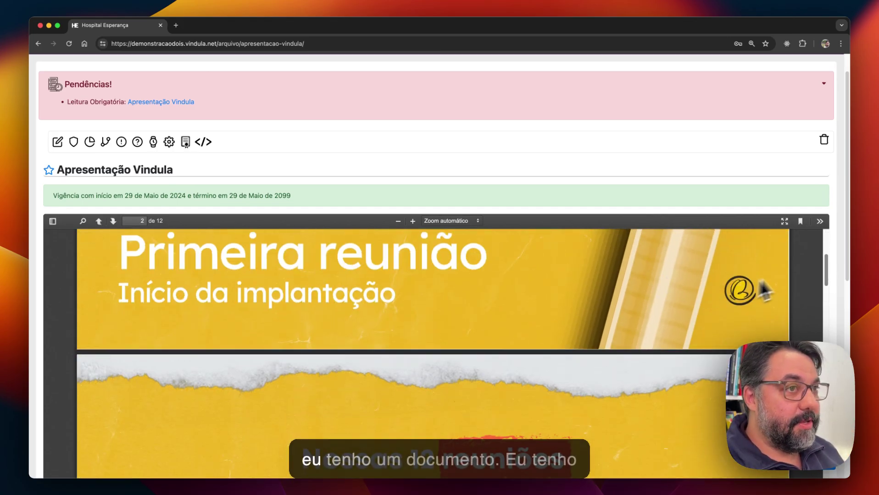
scroll(759, 282, "down", 5)
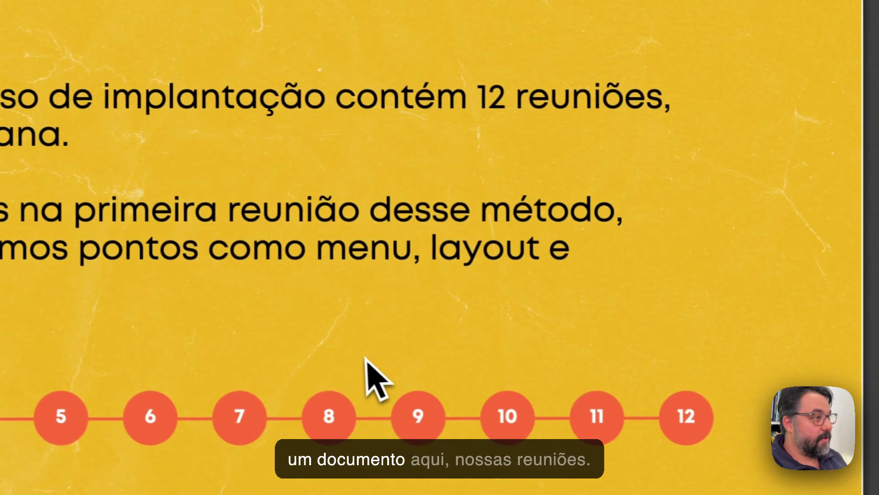
scroll(369, 365, "down", 10)
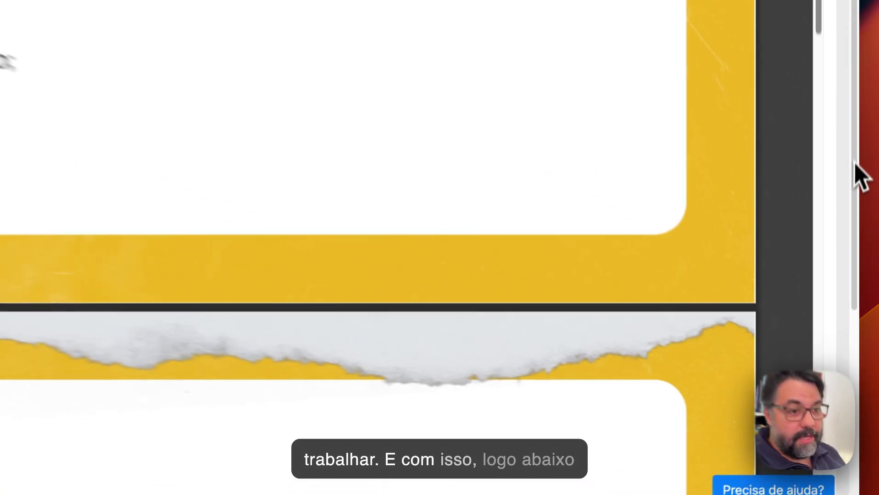
left_click_drag(848, 266, 852, 366)
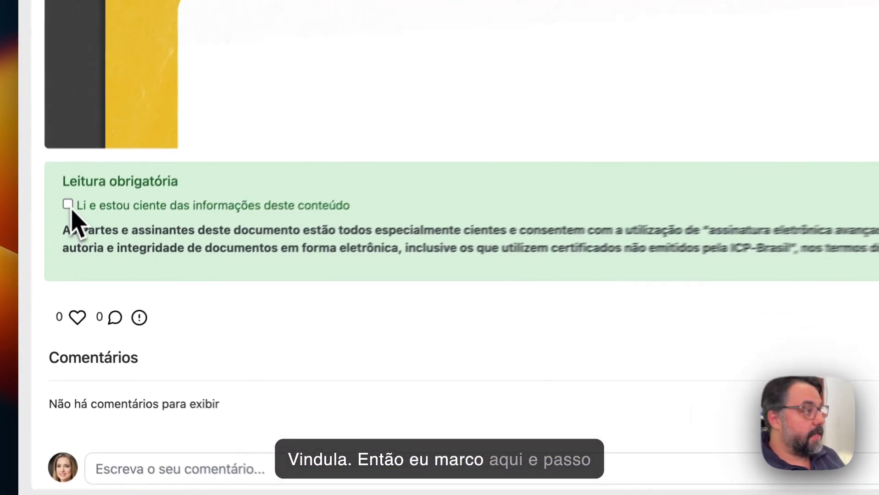
left_click(57, 278)
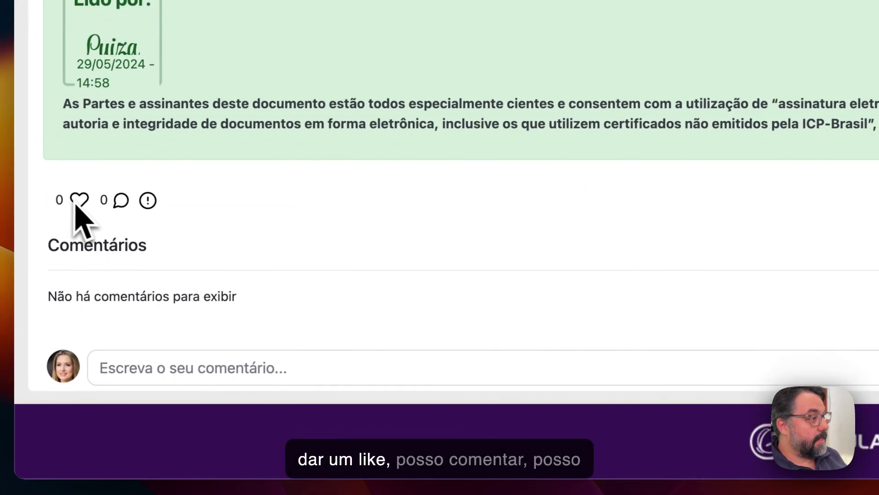
left_click(29, 289)
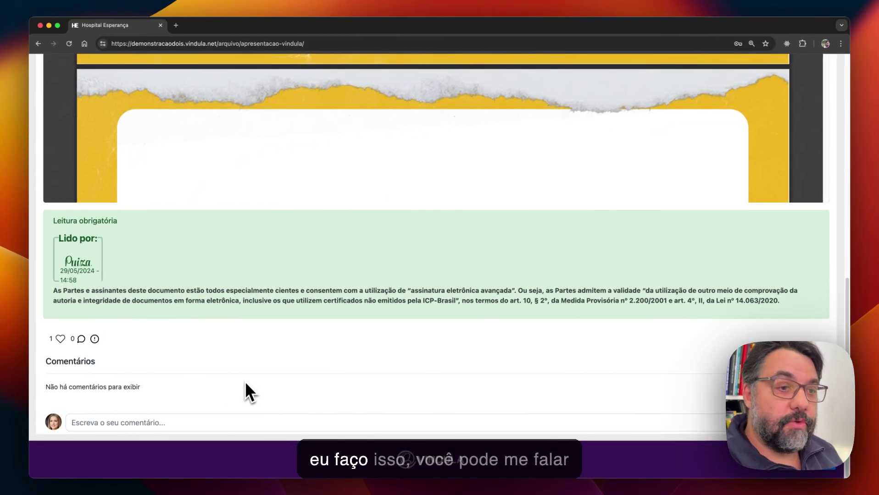
Leave the Apresentação Vindula document and open the Comercial category in the library's Central de Documentos
scroll(382, 362, "up", 15)
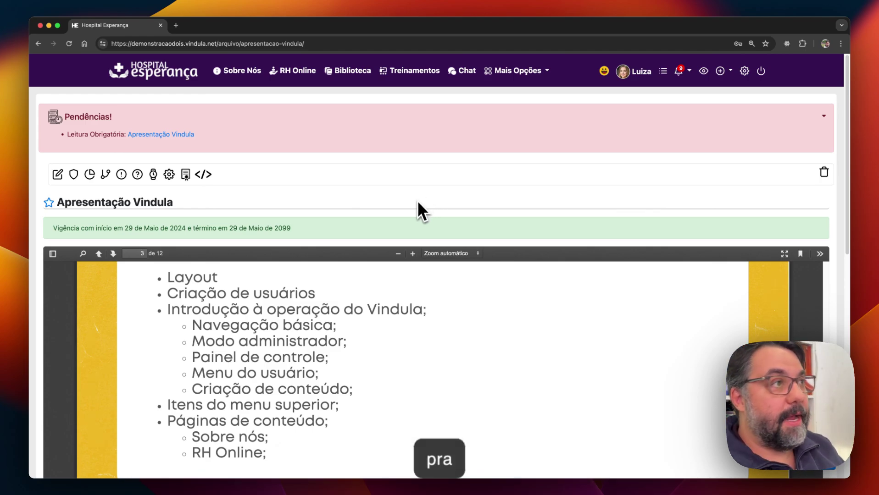
left_click(39, 43)
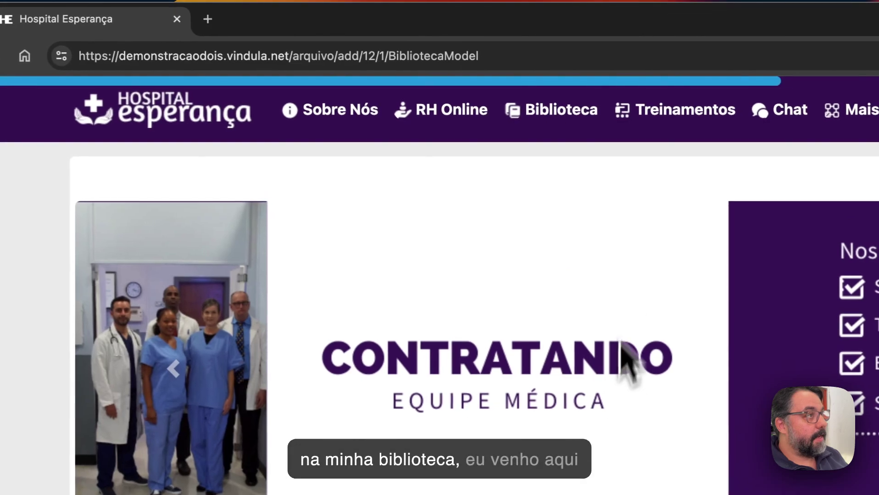
left_click(553, 120)
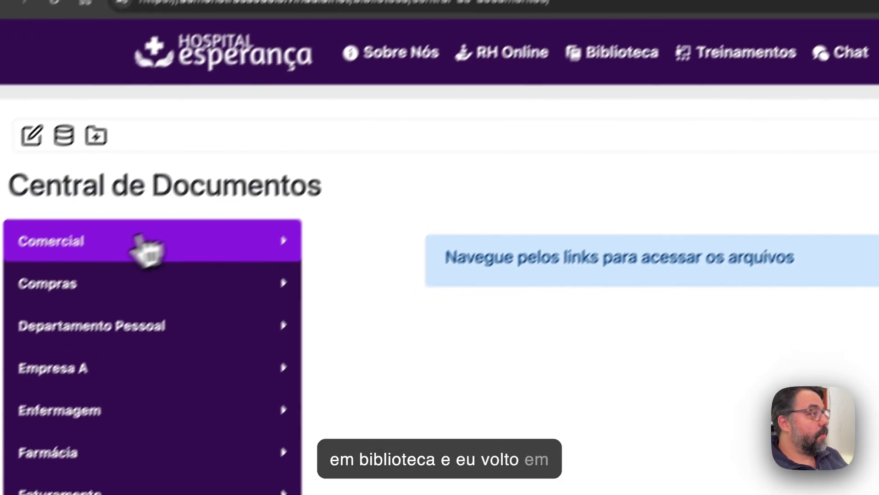
left_click(98, 302)
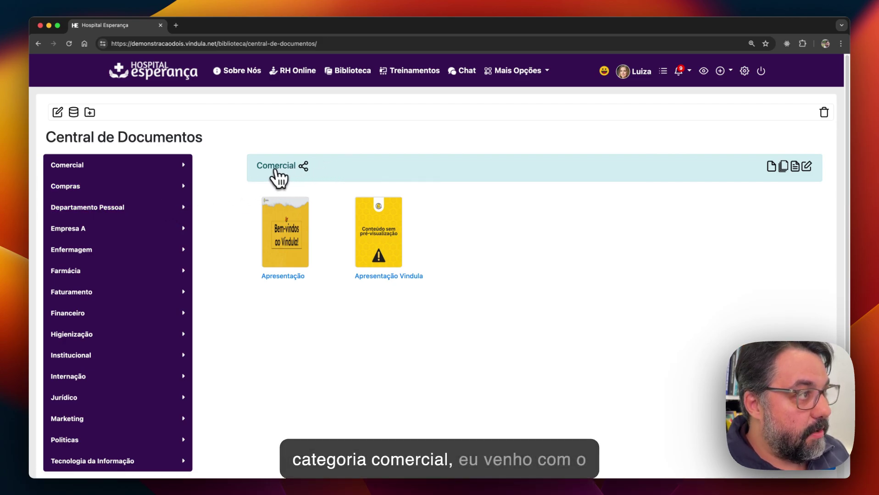
Open the Comercial category for editing in a new tab and review its target audience, viewing and file-adding permission settings
left_click(807, 167)
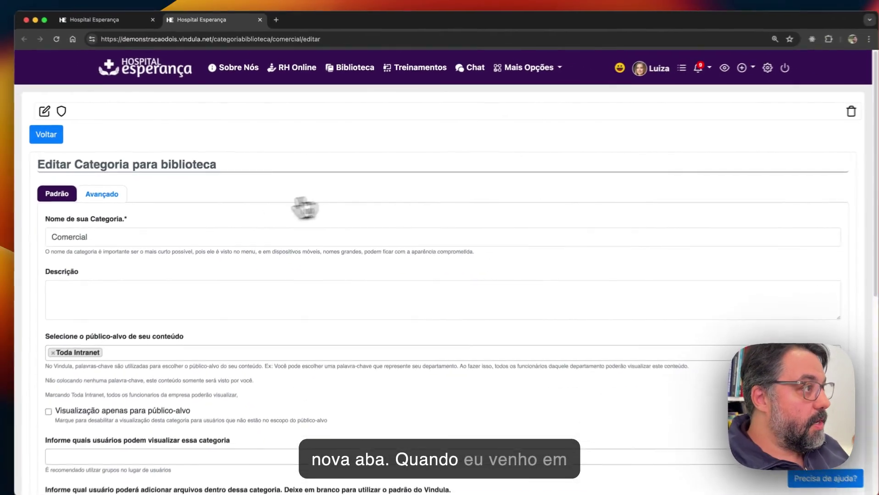
scroll(220, 244, "down", 3)
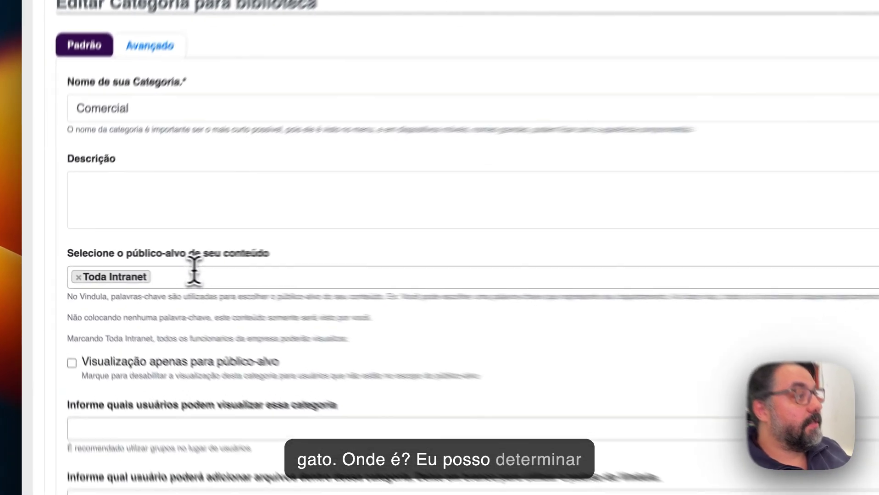
left_click(158, 269)
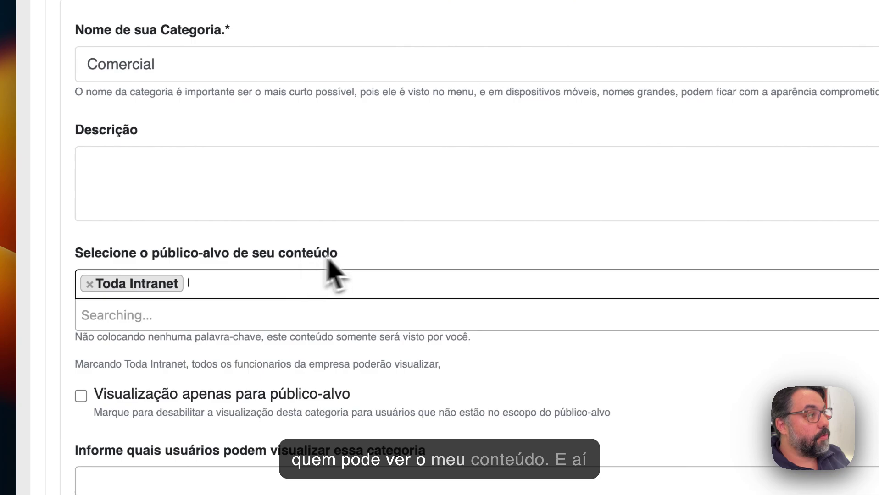
left_click(362, 264)
scroll(365, 266, "down", 3)
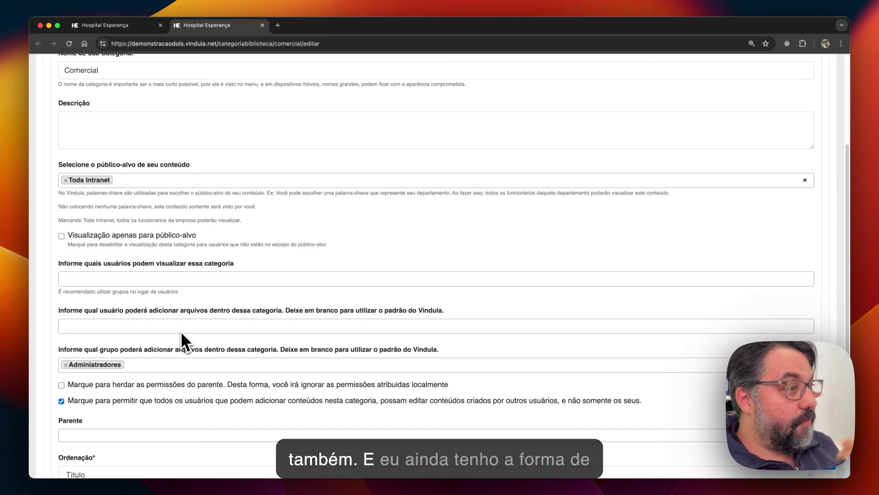
scroll(186, 332, "down", 3)
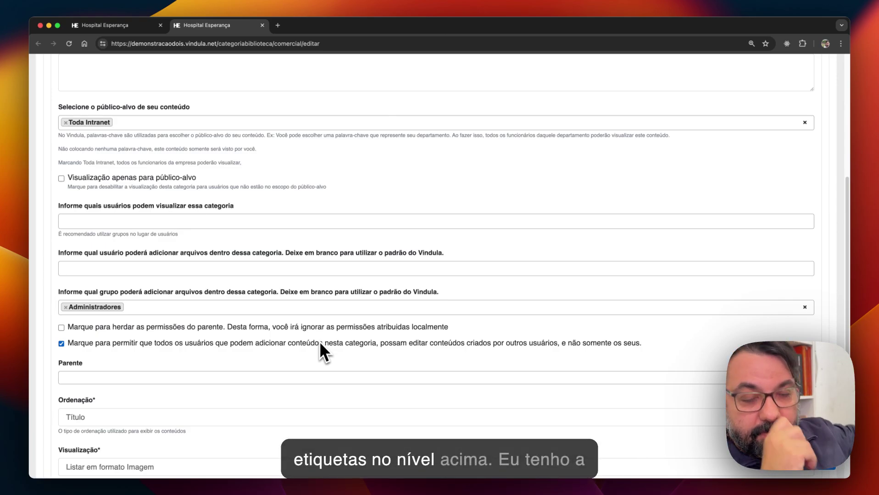
scroll(239, 258, "down", 3)
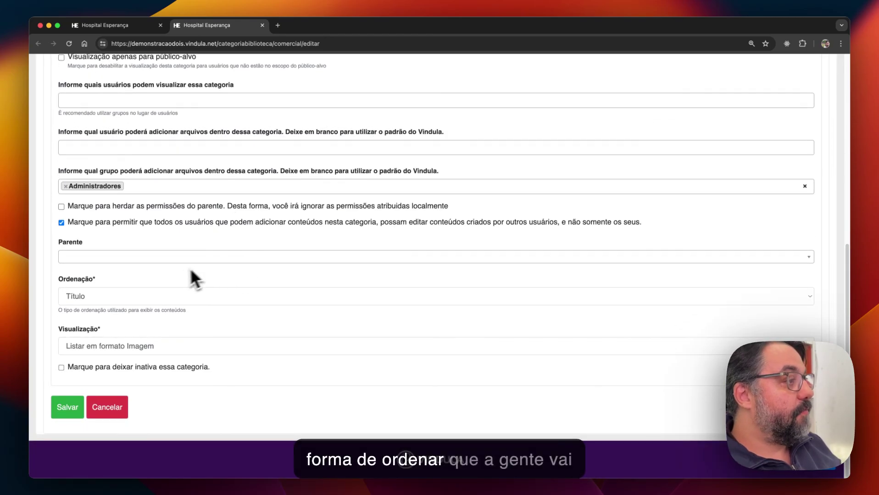
Keep Ordenação at Título, save the Comercial category with Visualização set to Listar em formato Tabela, and reopen it in Central de Documentos
left_click(146, 300)
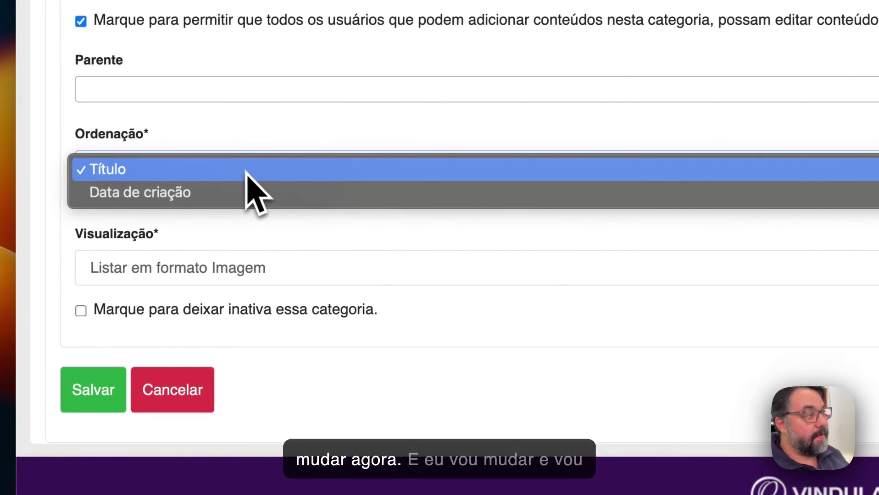
left_click(145, 297)
left_click(251, 268)
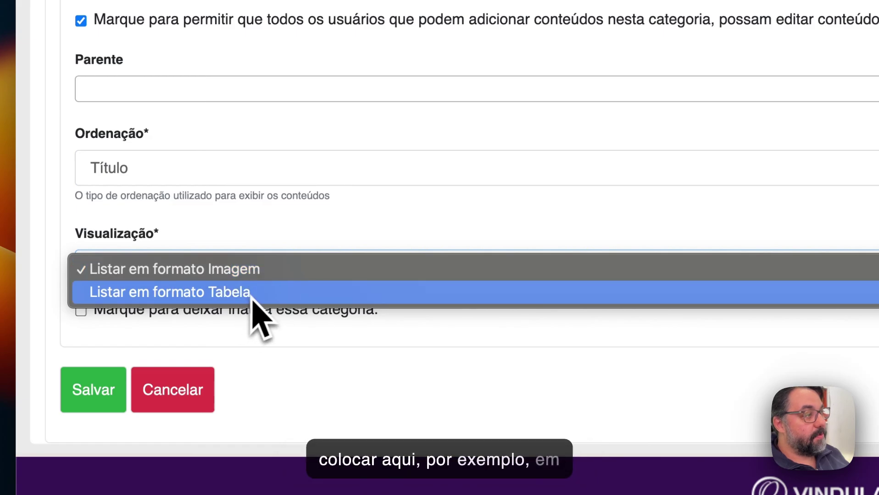
left_click(246, 293)
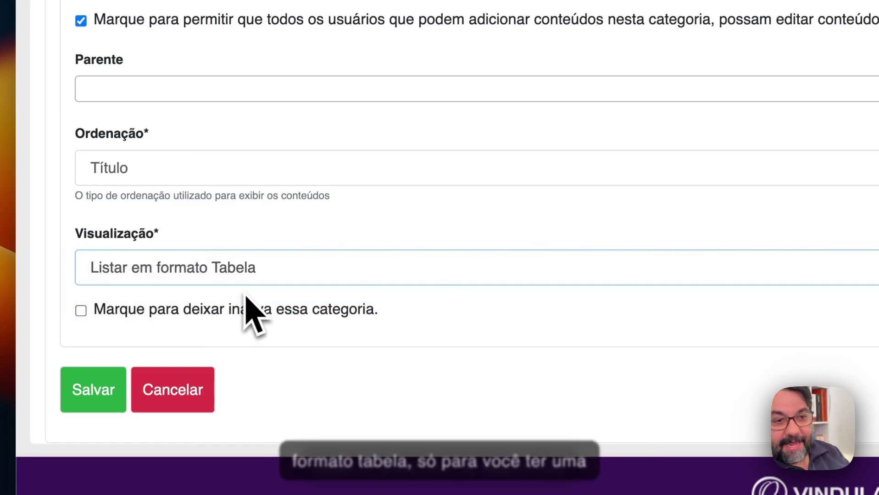
left_click(99, 395)
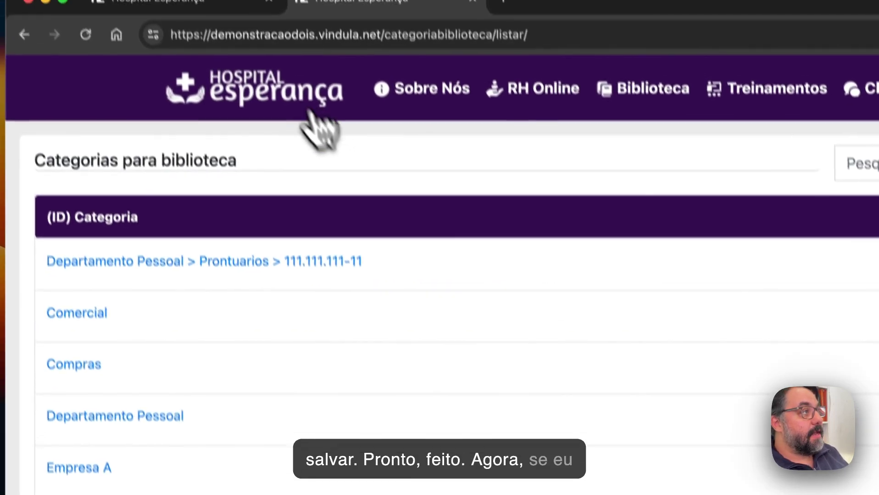
left_click(235, 5)
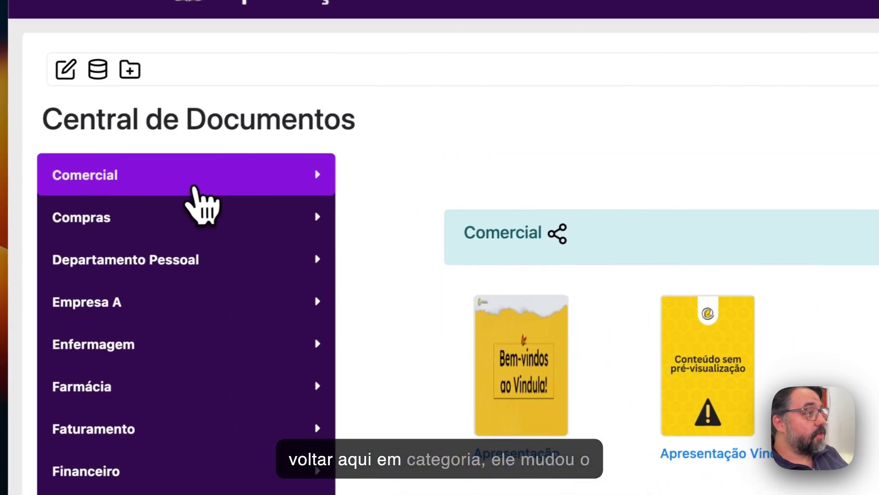
left_click(195, 188)
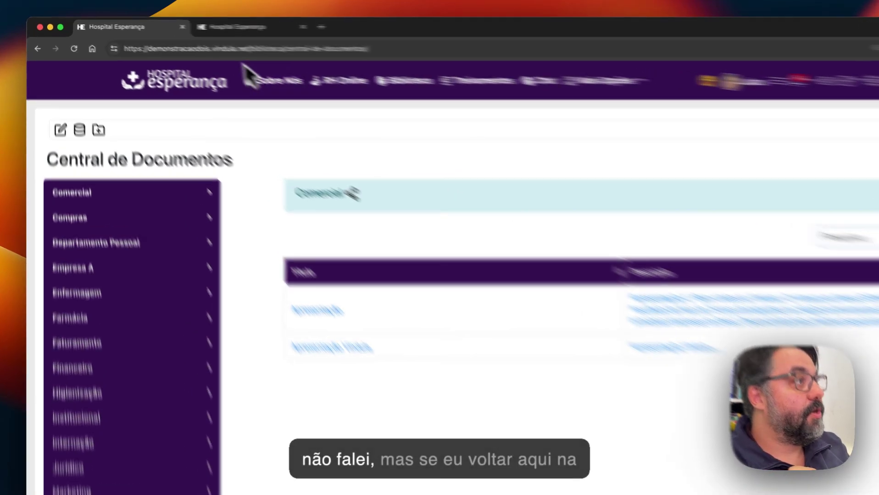
Return to editing the Comercial category and examine its advanced download, print and e-mail permissions for users and groups
left_click(207, 25)
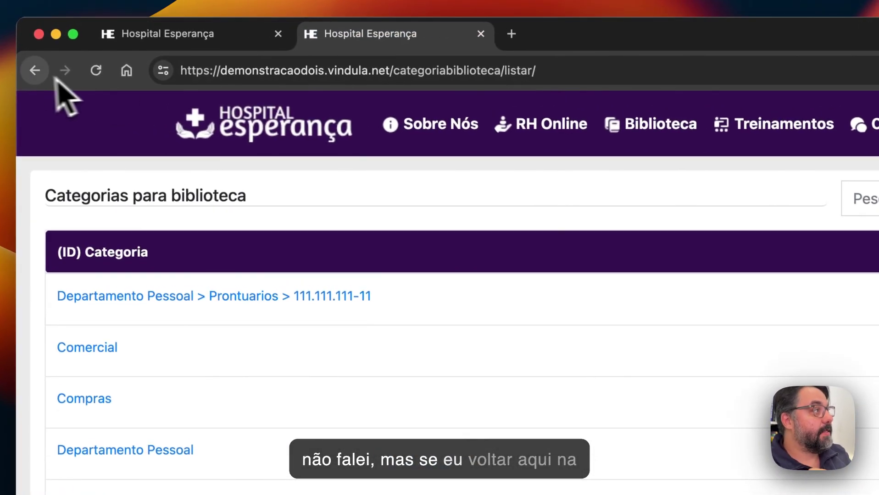
left_click(39, 43)
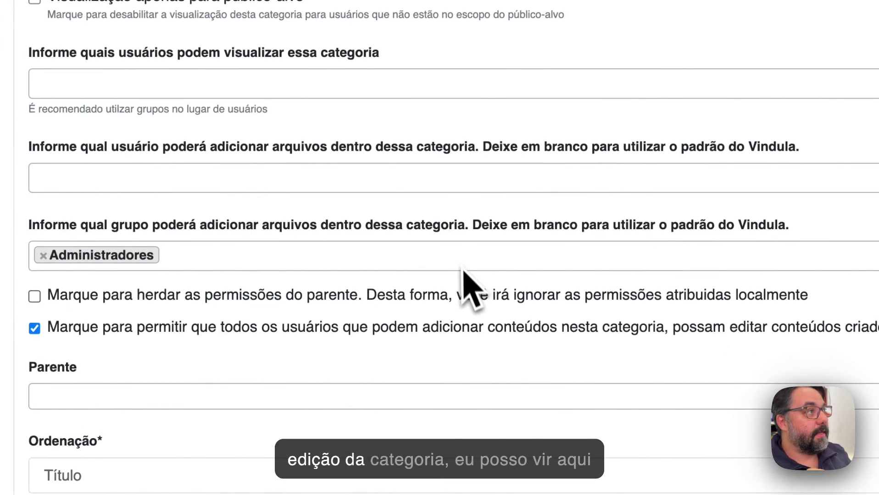
left_click(159, 265)
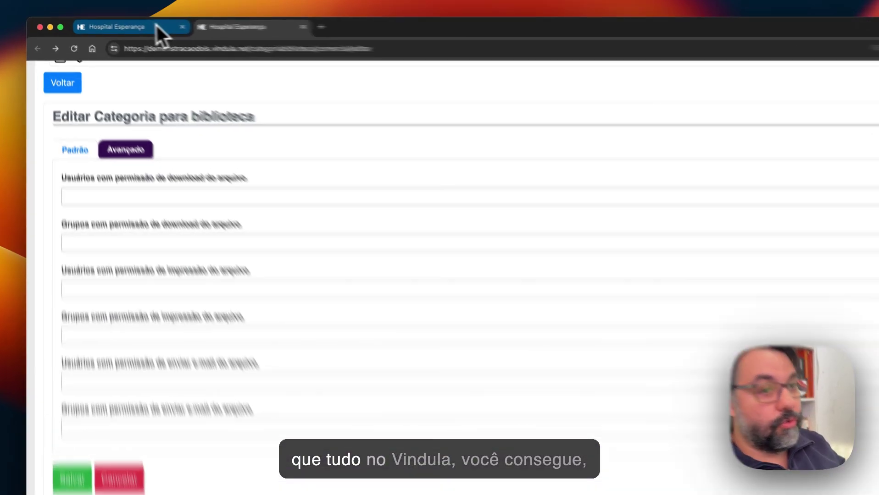
Open the Apresentação document from the Comercial category, examine its report's dashboard and engagement data, and return to the document
left_click(155, 26)
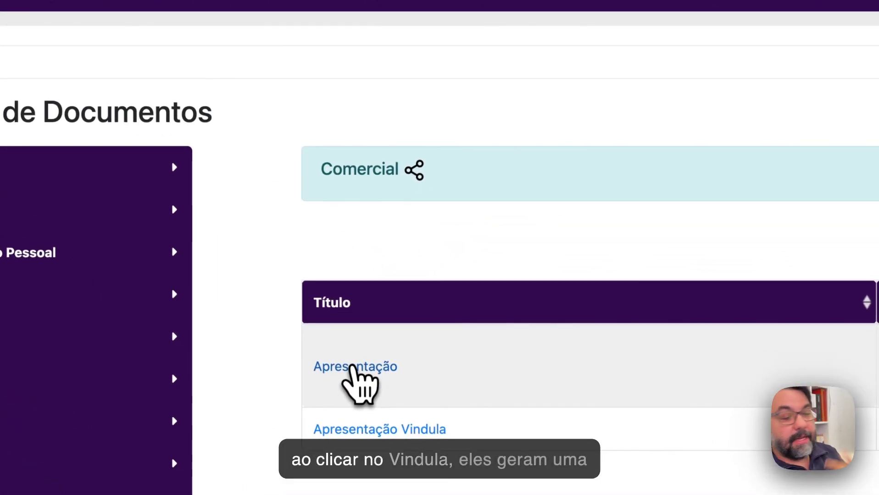
left_click(352, 366)
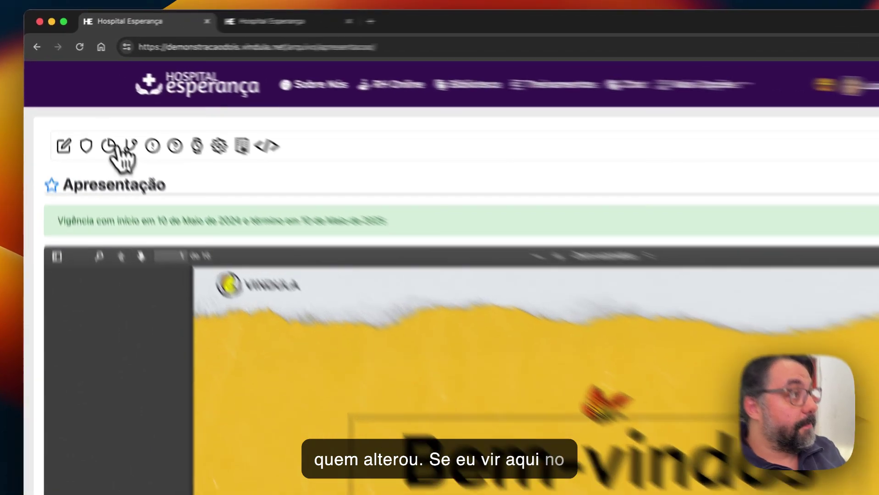
left_click(89, 114)
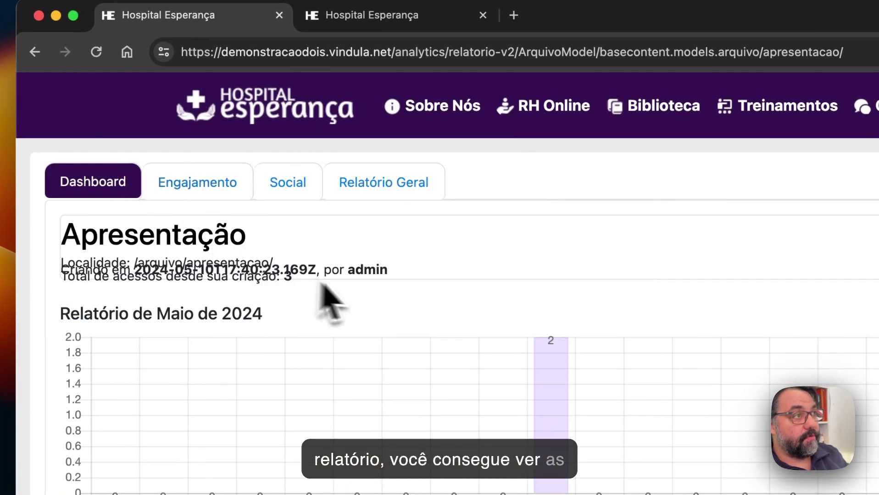
scroll(619, 325, "down", 8)
scroll(672, 397, "up", 8)
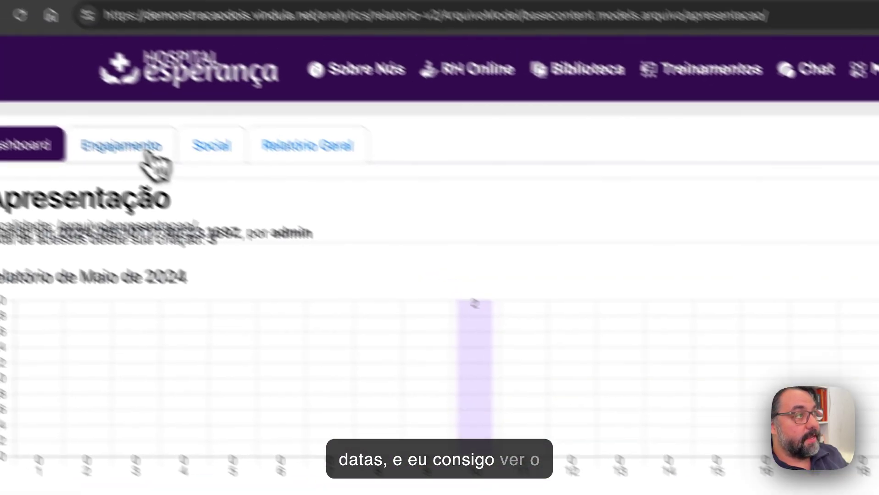
left_click(146, 152)
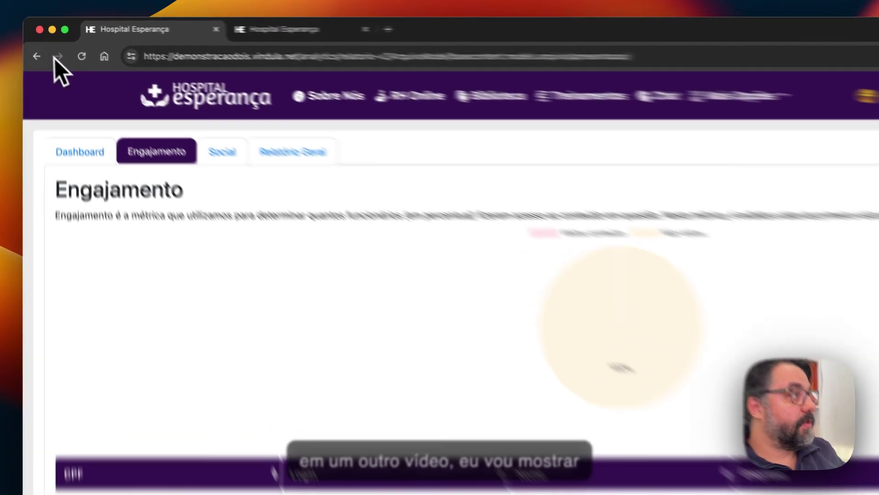
left_click(38, 44)
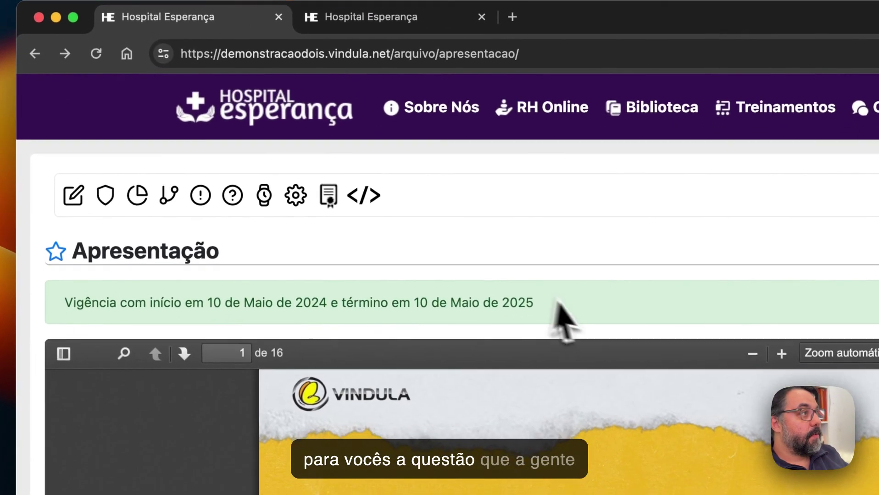